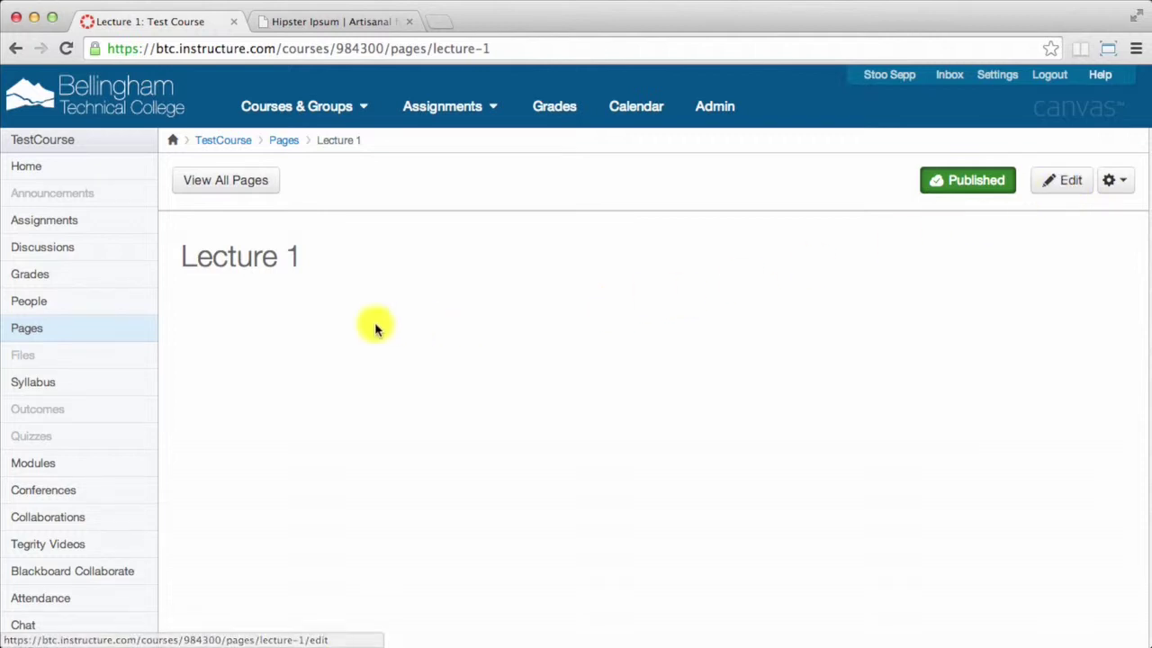
Open the Lecture 1 page in edit mode
left_click(1068, 180)
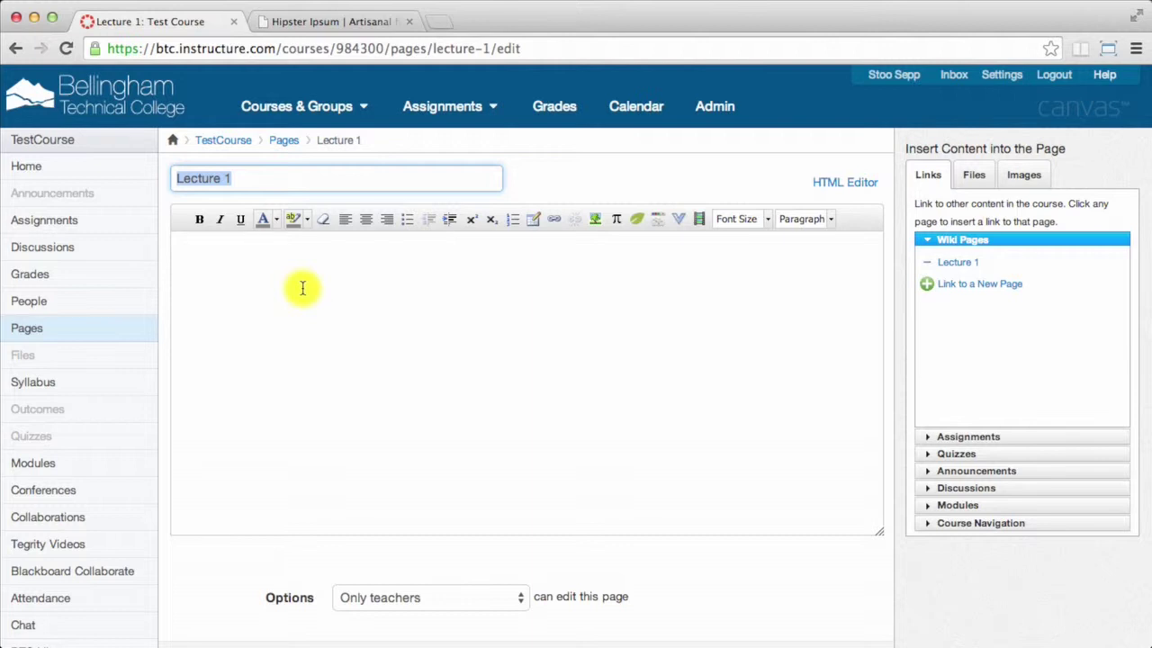
Type the 'Introduction' line in the page body and paste a filler paragraph below it
left_click(243, 270)
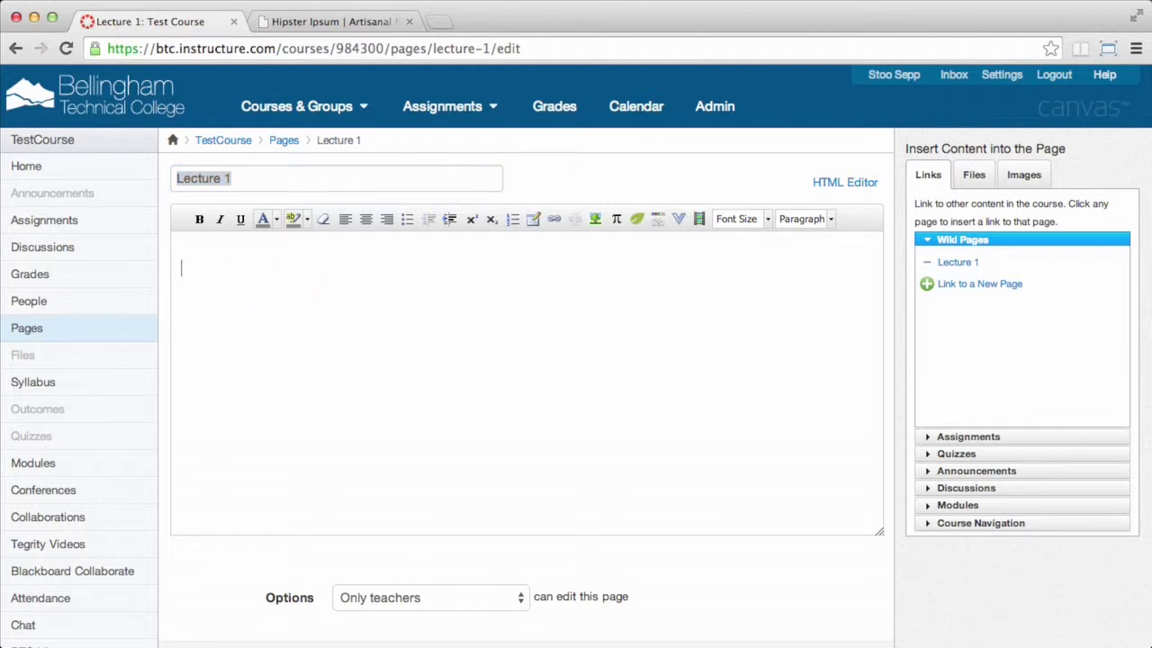
type("Introduction")
key("Return")
type("Gluten-free wayfarers cornhole, PBR butcher street art twee ennui Etsy before they sold out Pitchfork literally. Carles authentic PBR&B cliche, asymmetrical raw denim roof party drinking vinegar readymade distillery. Next level messenger bag chambray, art party pop-up skateboard Odd Future seitan freegan Truffaut. Narwhal roof party farm-to-table sartorial. Sriracha single-origin coffee Cosby sweater, shabby chic retro biodiesel Kickstarter ethical letterpress lo-fi before they sold out narwhal. Lomo cliche squid next level banjo twee letterpress, Marfa post-ironic American Apparel before they sold out beard Echo Park plaid pickled. Photo booth Wes Anderson XOXO mustache chillwave deep v Etsy.")
key("Return")
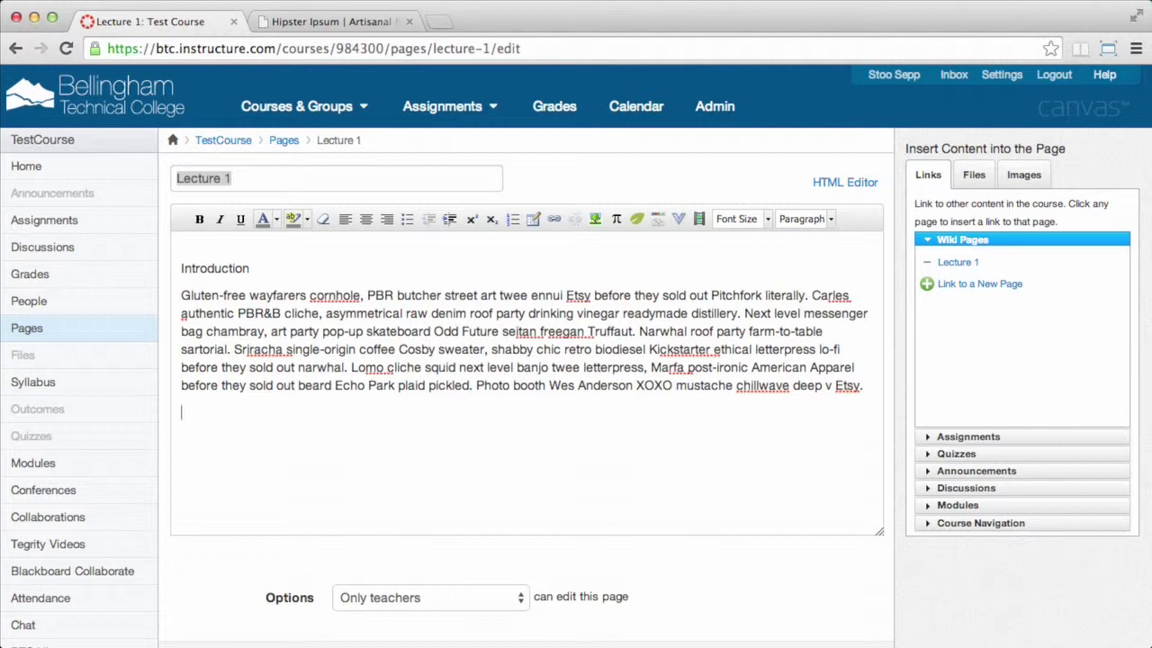
Add 'Point 1' with 'Subpoint 1' and 'Subpoint 2', each followed by a pasted filler paragraph
type("Poi")
type("Poin")
type("t 1")
key("Return")
type("Subpoint 1")
key("Return")
type("Gluten-free wayfarers cornhole, PBR butcher street art twee ennui Etsy before they sold out Pitchfork literally. Carles authentic PBR&B cliche, asymmetrical raw denim roof party drinking vinegar readymade distillery. Next level messenger bag chambray, art party pop-up skateboard Odd Future seitan freegan Truffaut. Narwhal roof party farm-to-table sartorial. Sriracha single-origin coffee Cosby sweater, shabby chic retro biodiesel Kickstarter ethical letterpress lo-fi before they sold out narwhal. Lomo cliche squid next level banjo twee letterpress, Marfa post-ironic American Apparel before they sold out beard Echo Park plaid pickled. Photo booth Wes Anderson XOXO mustache chillwave deep v Etsy.")
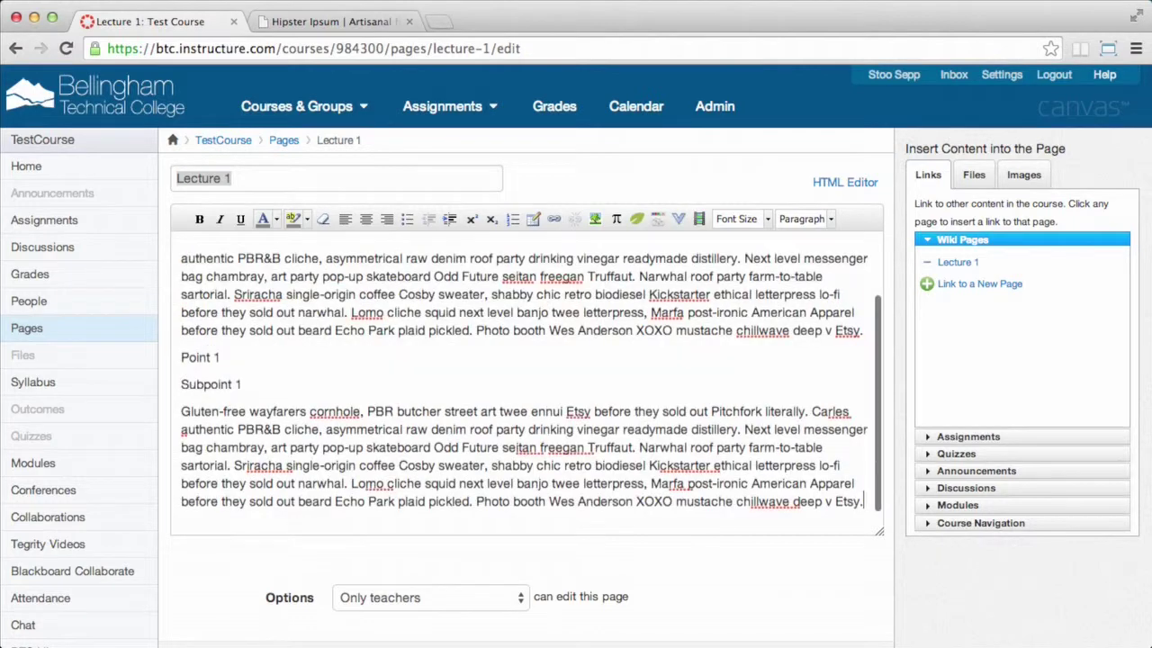
key("Return")
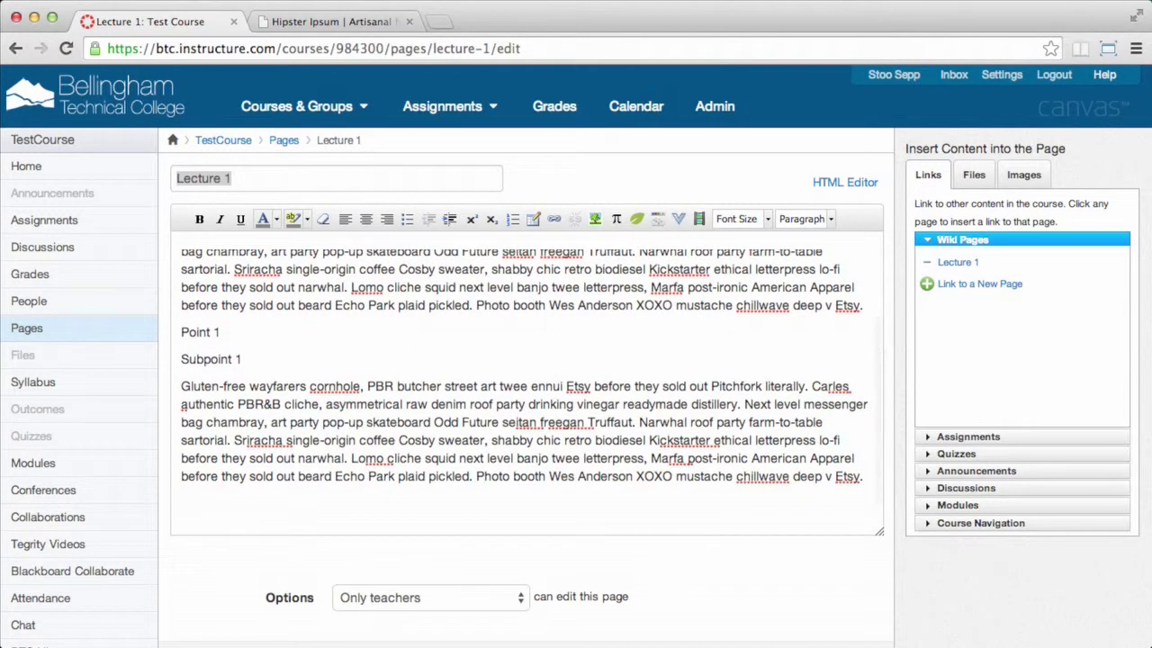
type("Subpoint 2")
key("Return")
type("Gluten-free wayfarers cornhole, PBR butcher street art twee ennui Etsy before they sold out Pitchfork literally. Carles authentic PBR&B cliche, asymmetrical raw denim roof party drinking vinegar readymade distillery. Next level messenger bag chambray, art party pop-up skateboard Odd Future seitan freegan Truffaut. Narwhal roof party farm-to-table sartorial. Sriracha single-origin coffee Cosby sweater, shabby chic retro biodiesel Kickstarter ethical letterpress lo-fi before they sold out narwhal. Lomo cliche squid next level banjo twee letterpress, Marfa post-ironic American Apparel before they sold out beard Echo Park plaid pickled. Photo booth Wes Anderson XOXO mustache chillwave deep v Etsy.")
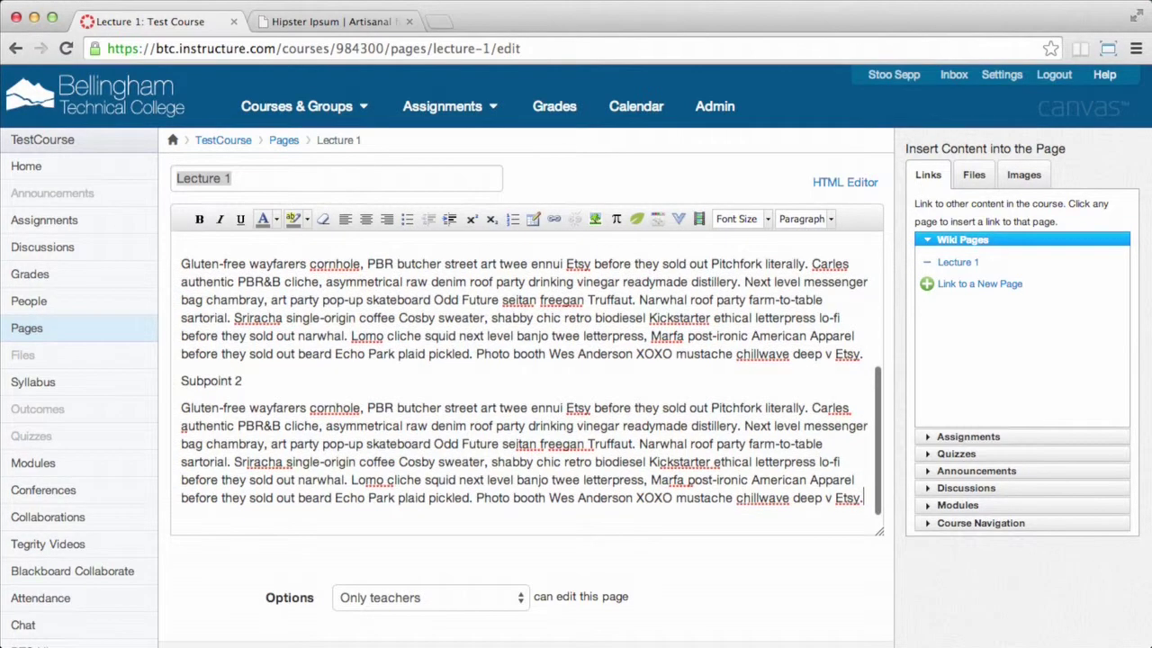
key("Return")
Add 'Point 2' with 'Subpoint 1' and a pasted filler paragraph under it
type("Point 2")
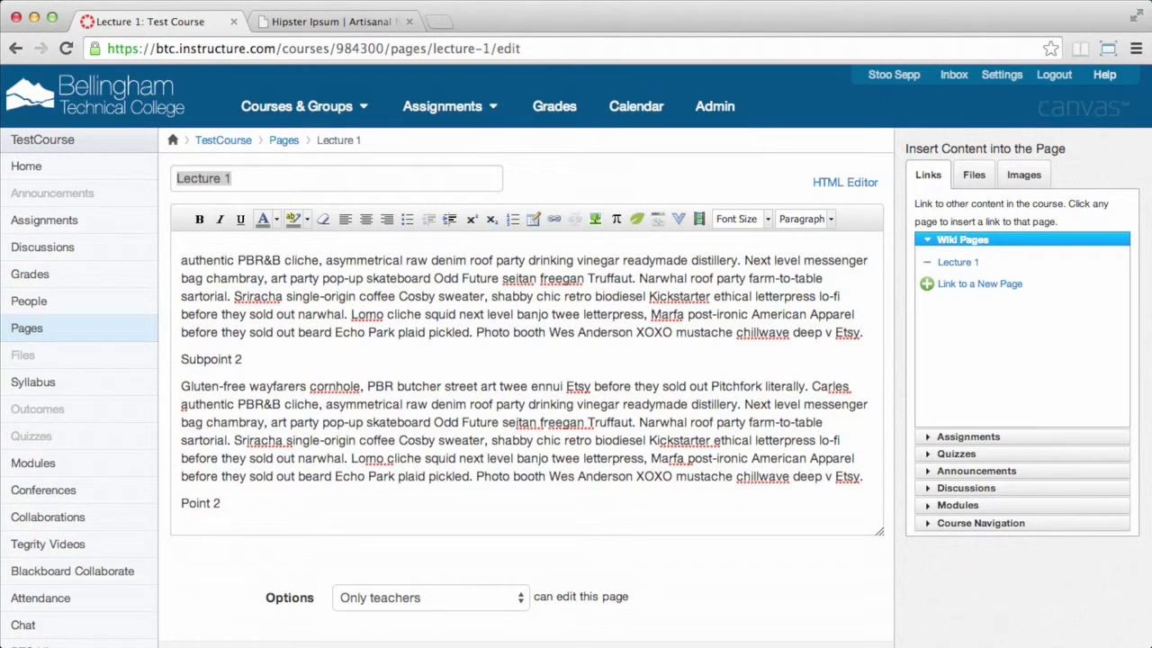
key("Return")
type("Subpoint")
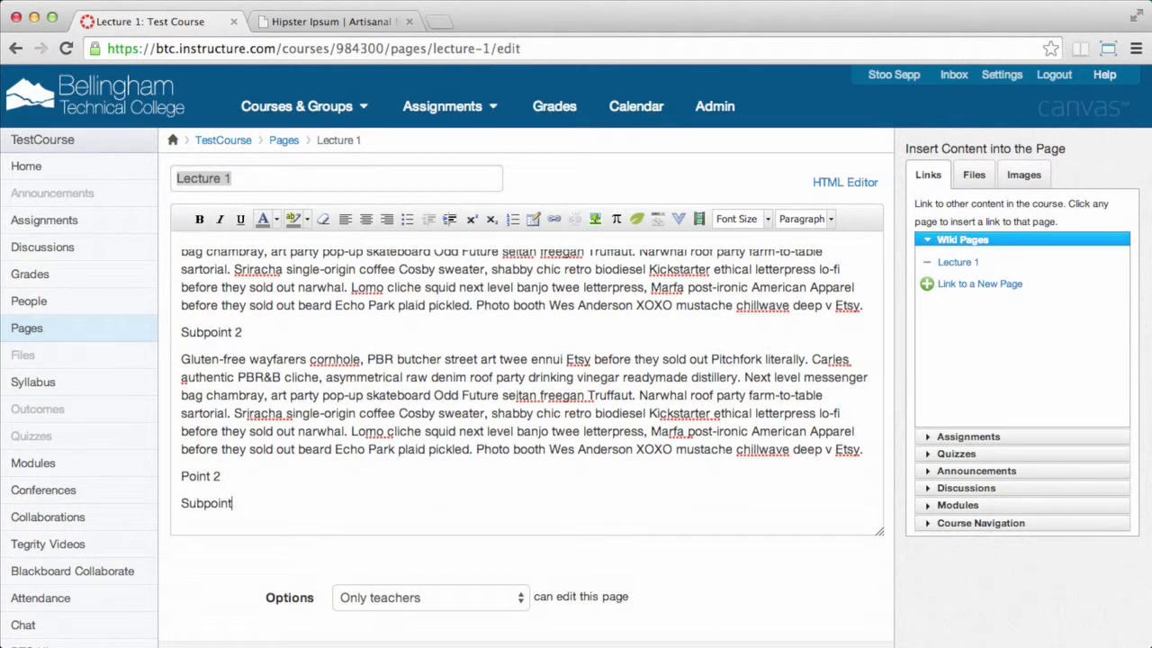
type(" 1")
key("Return")
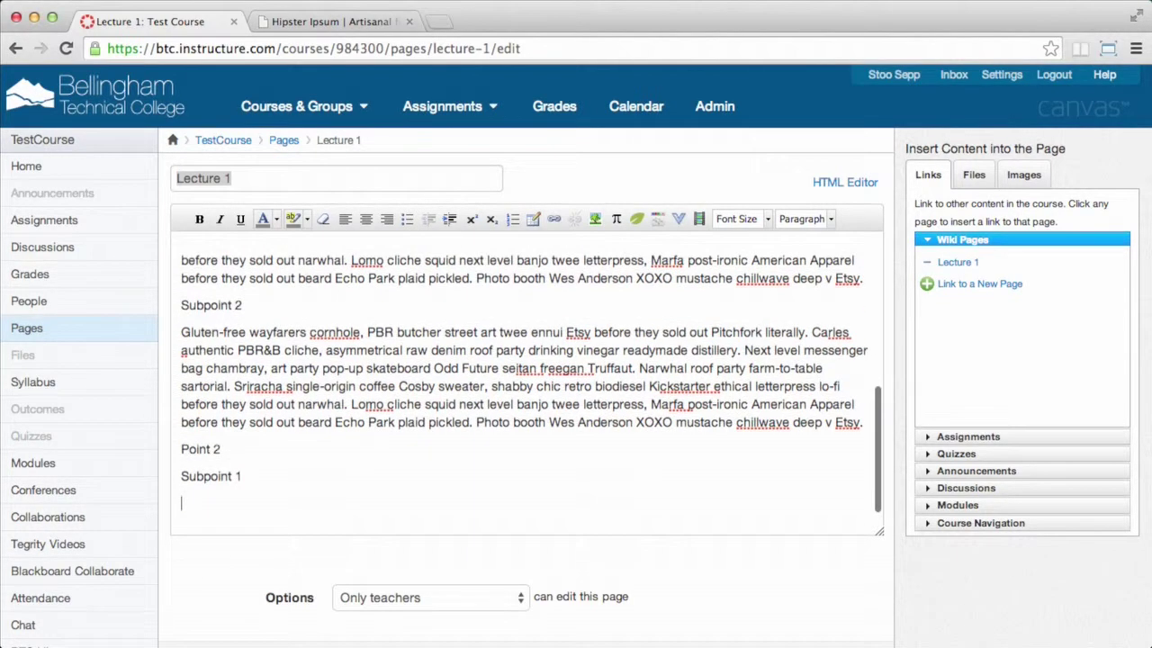
type("Gluten-free wayfarers cornhole, PBR butcher street art twee ennui Etsy before they sold out Pitchfork literally. Carles authentic PBR&B cliche, asymmetrical raw denim roof party drinking vinegar readymade distillery. Next level messenger bag chambray, art party pop-up skateboard Odd Future seitan freegan Truffaut. Narwhal roof party farm-to-table sartorial. Sriracha single-origin coffee Cosby sweater, shabby chic retro biodiesel Kickstarter ethical letterpress lo-fi before they sold out narwhal. Lomo cliche squid next level banjo twee letterpress, Marfa post-ironic American Apparel before they sold out beard Echo Park plaid pickled. Photo booth Wes Anderson XOXO mustache chillwave deep v Etsy.")
scroll(414, 324, "up", 5)
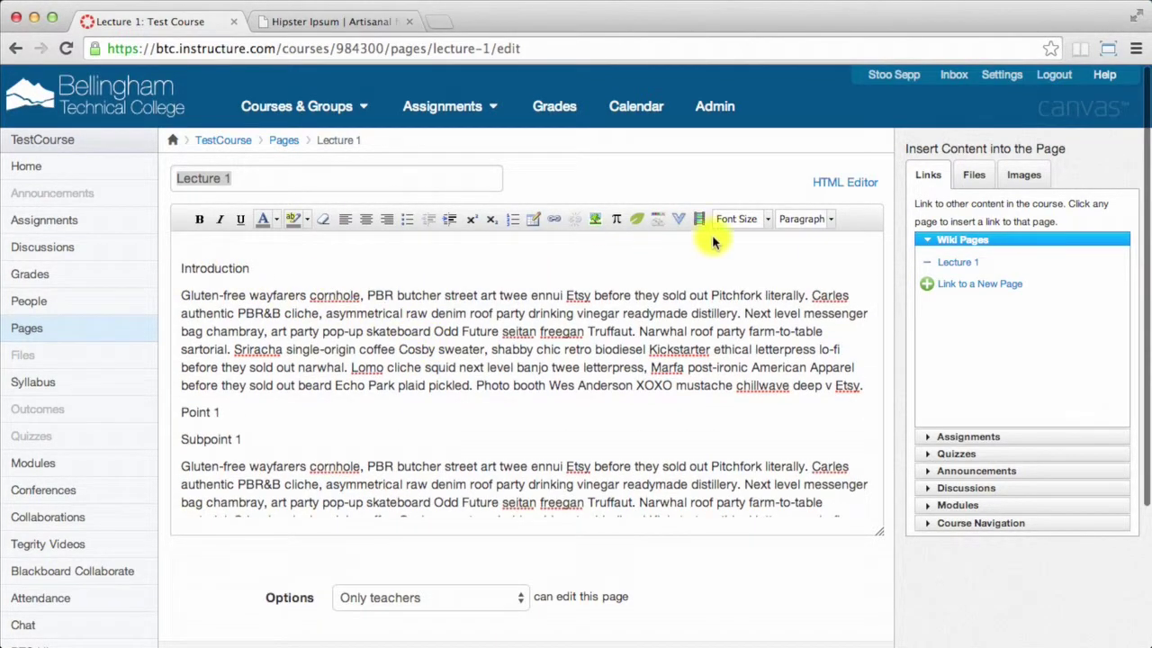
left_click(768, 219)
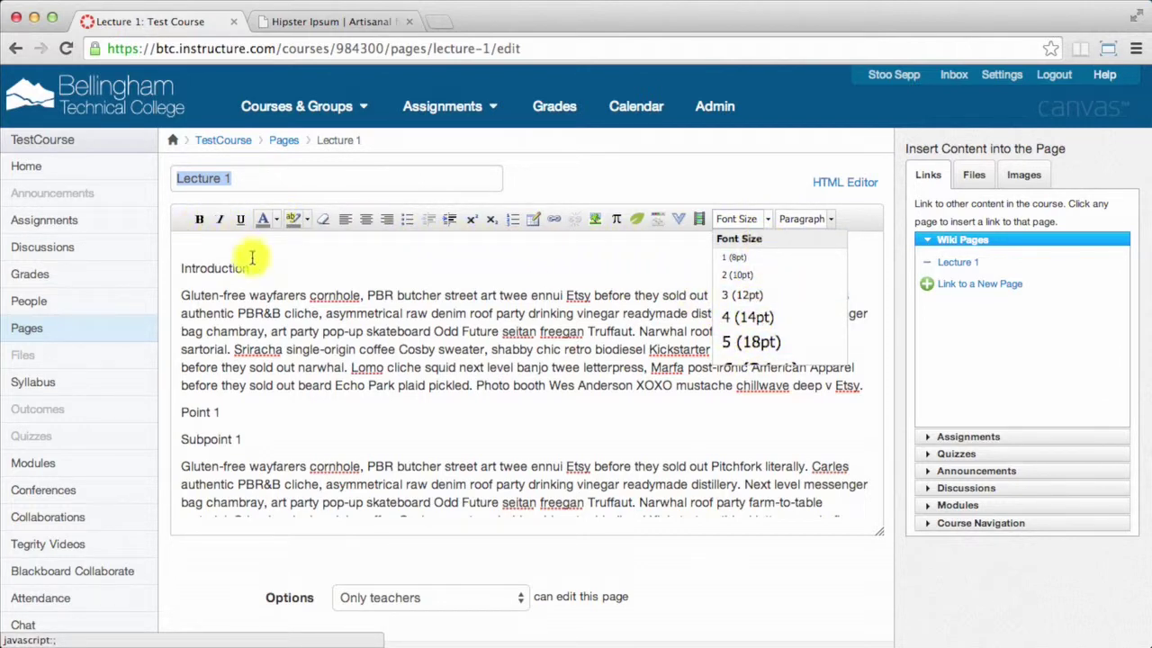
left_click(374, 414)
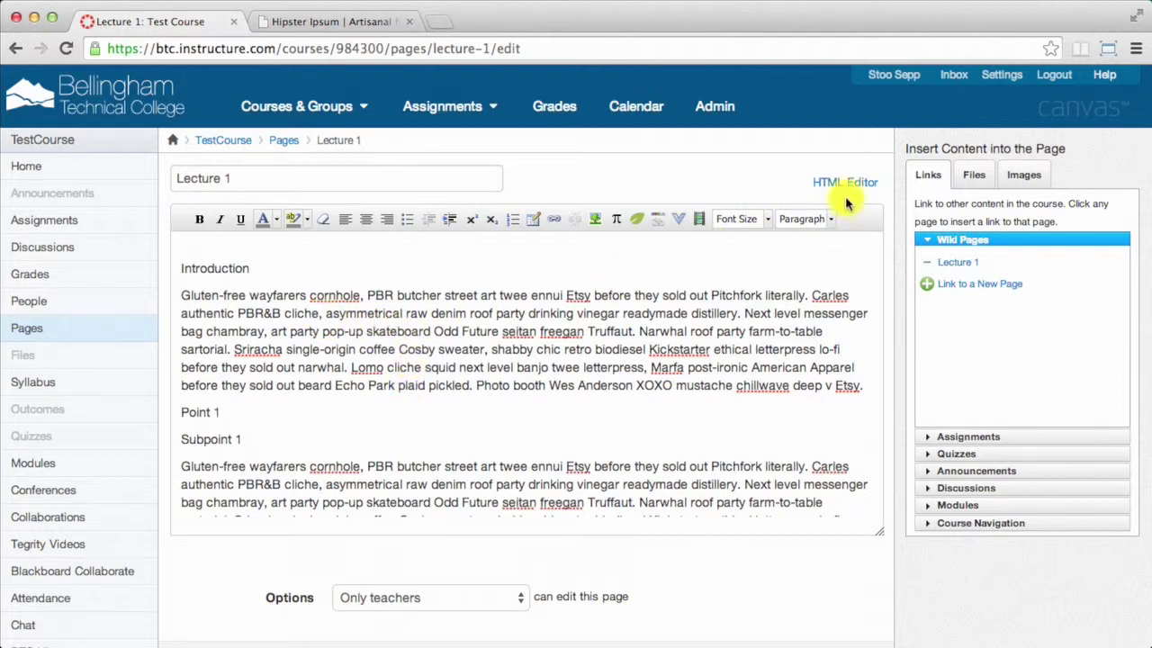
left_click(834, 220)
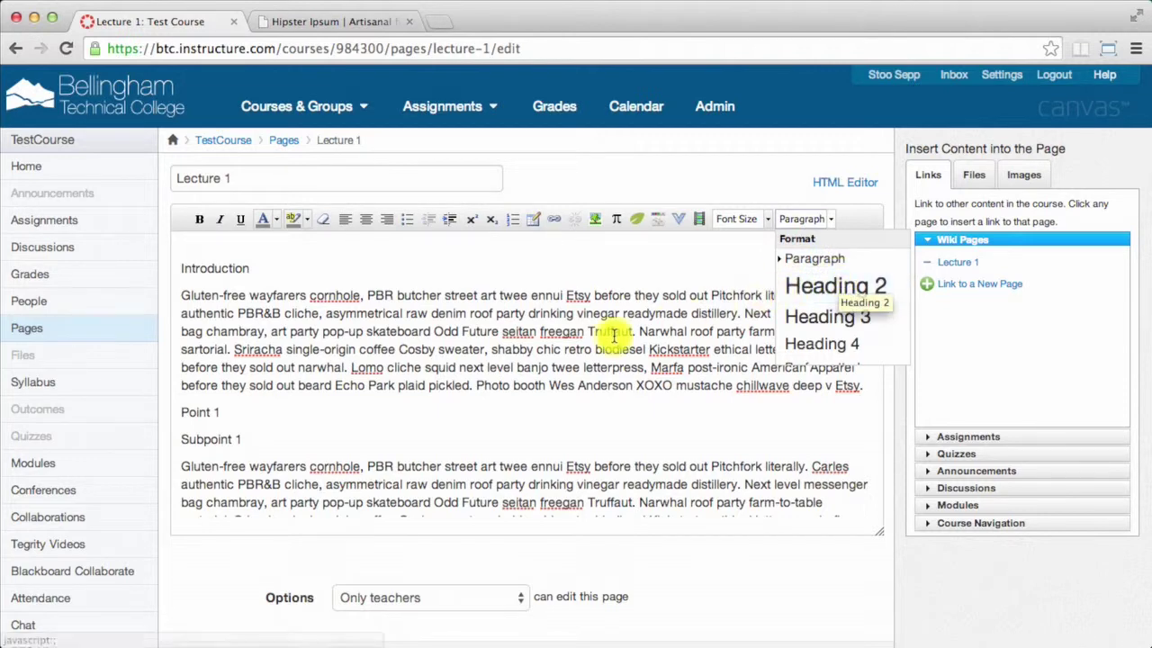
left_click(585, 340)
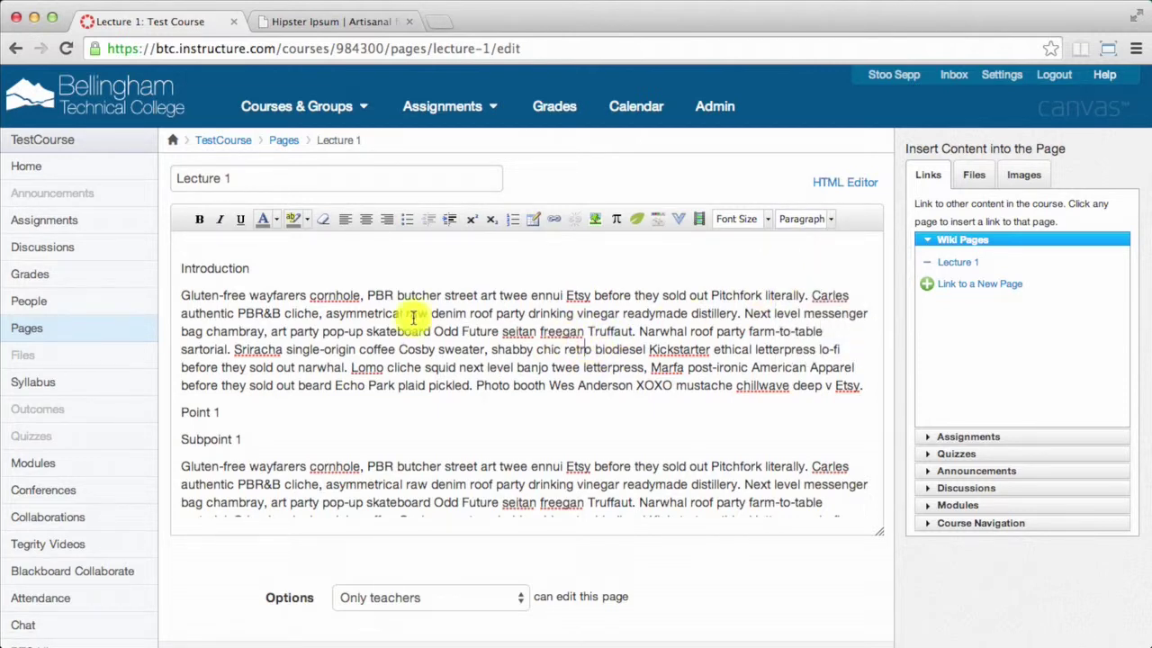
scroll(264, 333, "down", 3)
scroll(264, 333, "down", 4)
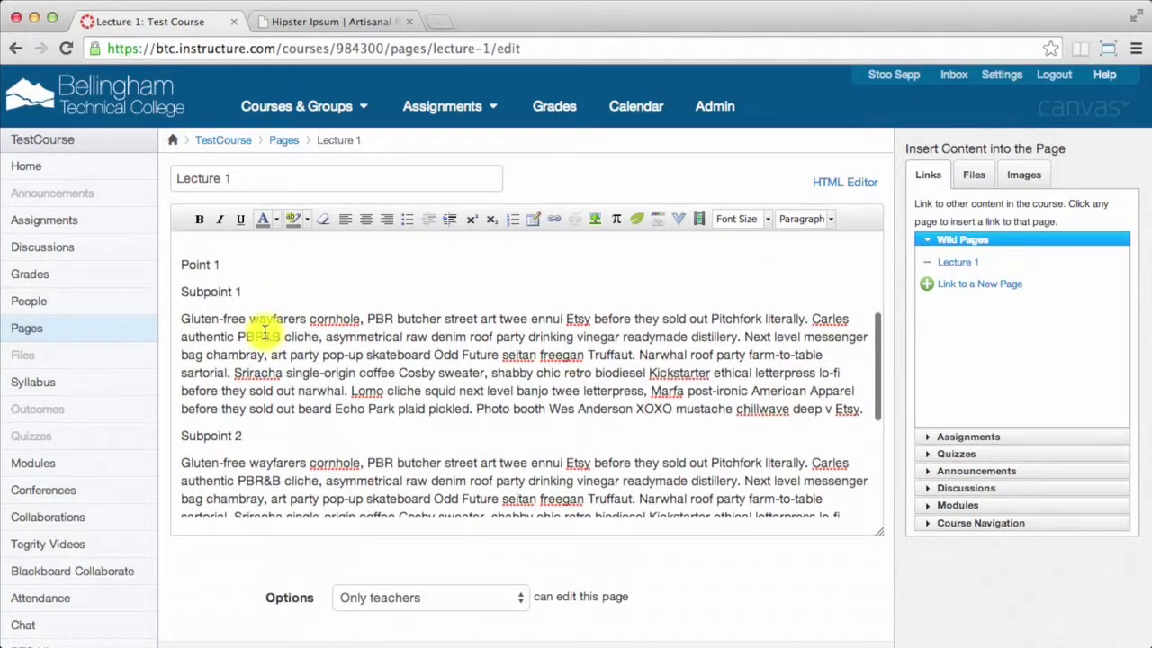
scroll(265, 333, "up", 7)
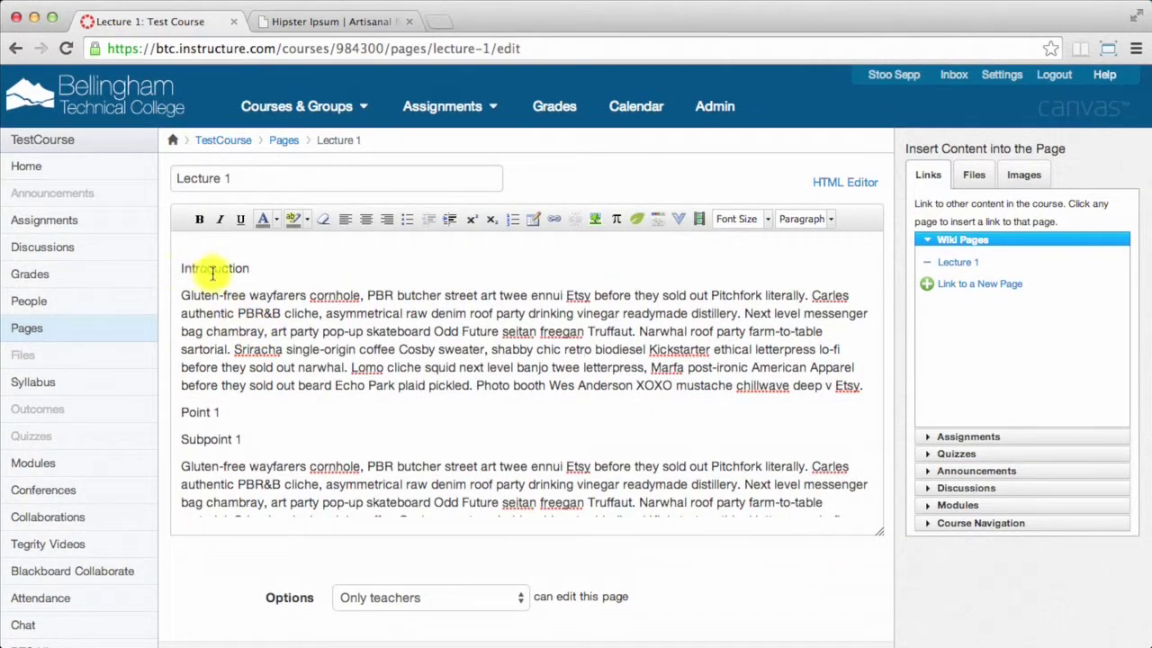
scroll(309, 393, "down", 5)
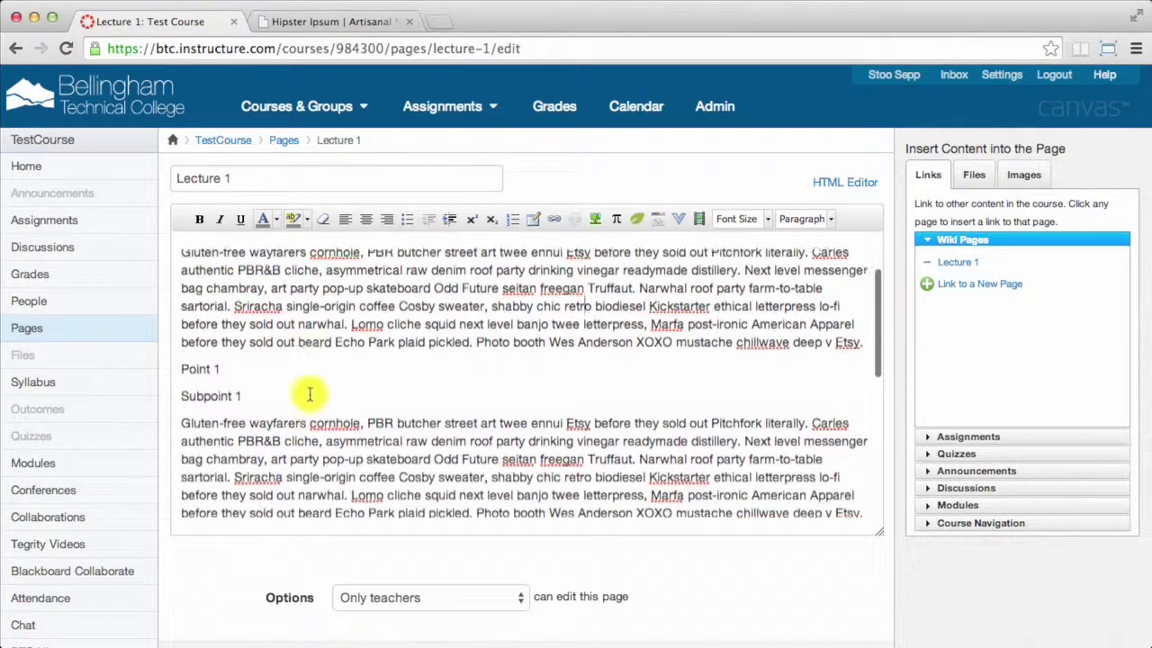
scroll(309, 392, "down", 10)
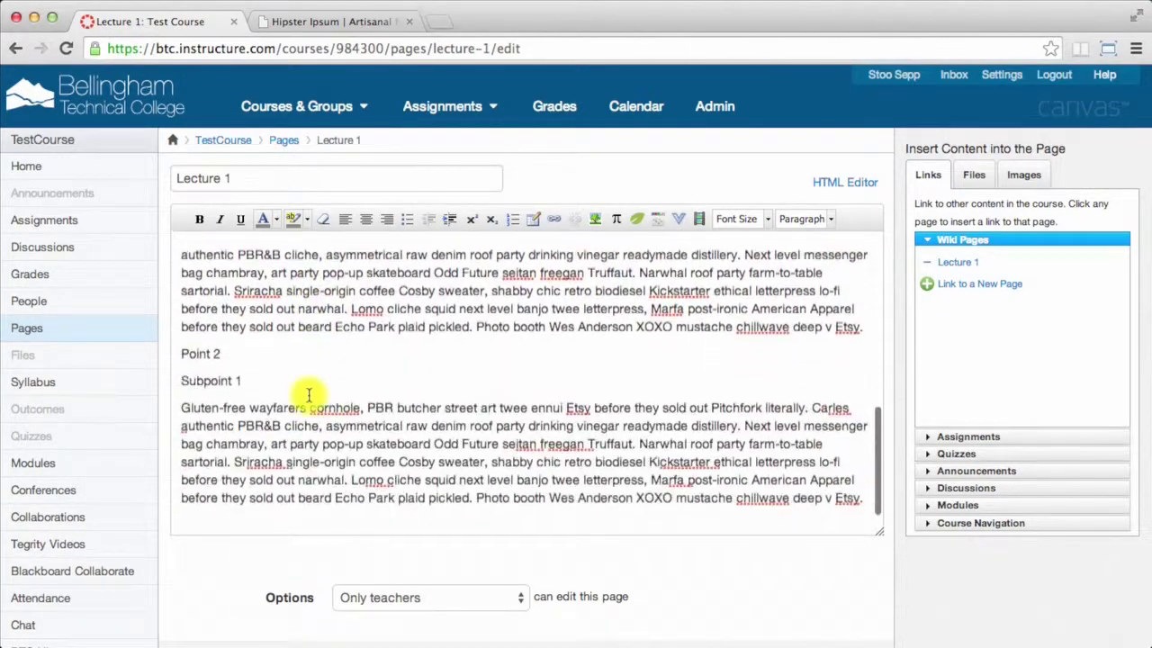
scroll(308, 396, "up", 10)
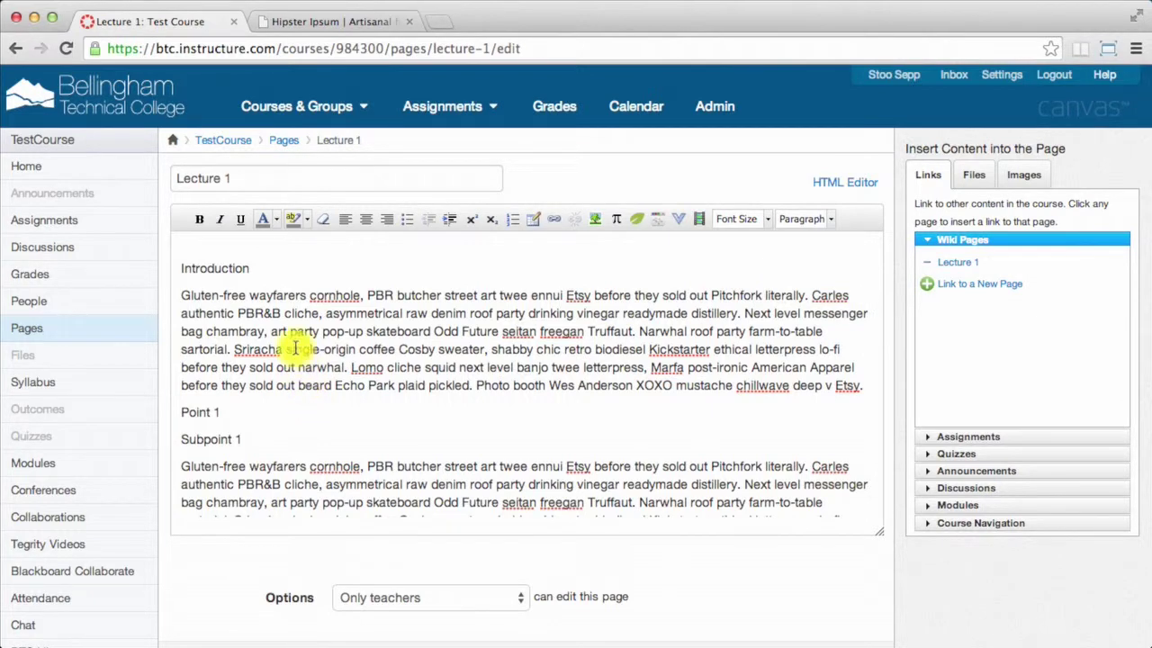
Format the Introduction, Point 1 and Point 2 lines as Heading 2 from the Format dropdown
left_click_drag(249, 268, 177, 266)
left_click(826, 219)
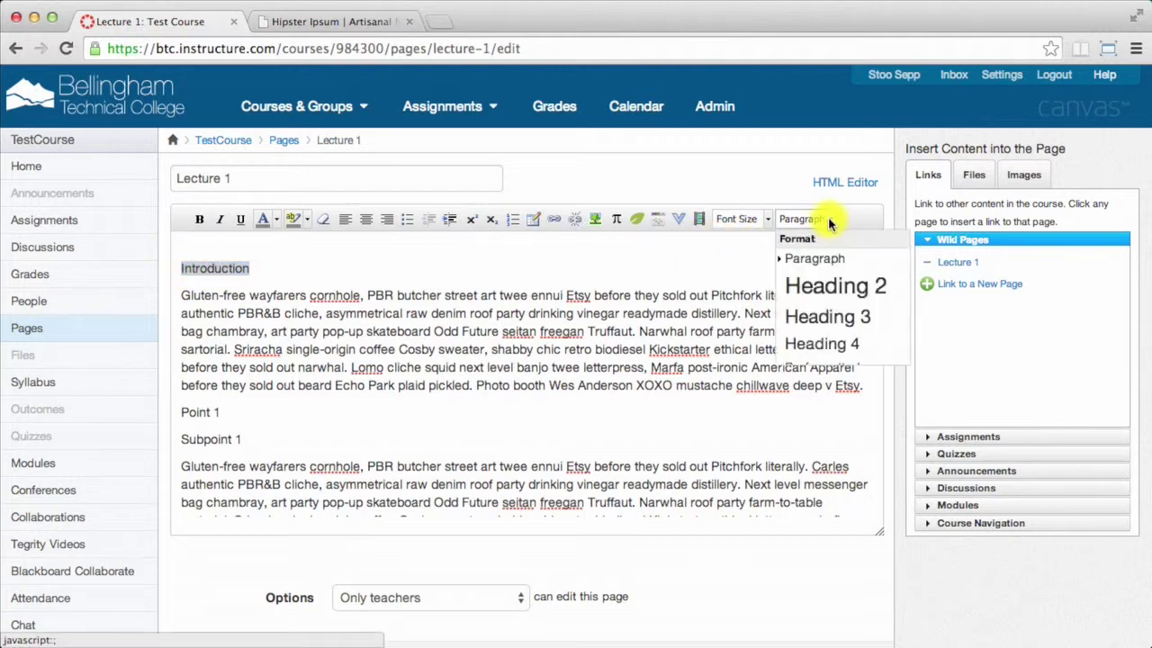
left_click(833, 297)
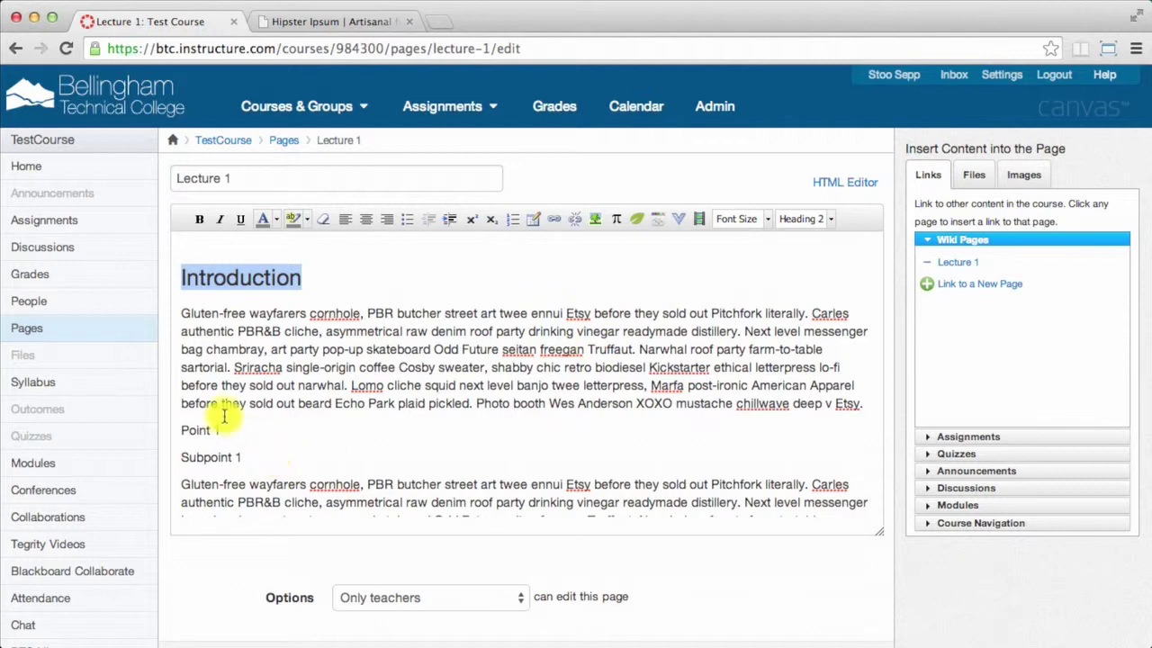
left_click_drag(223, 431, 177, 431)
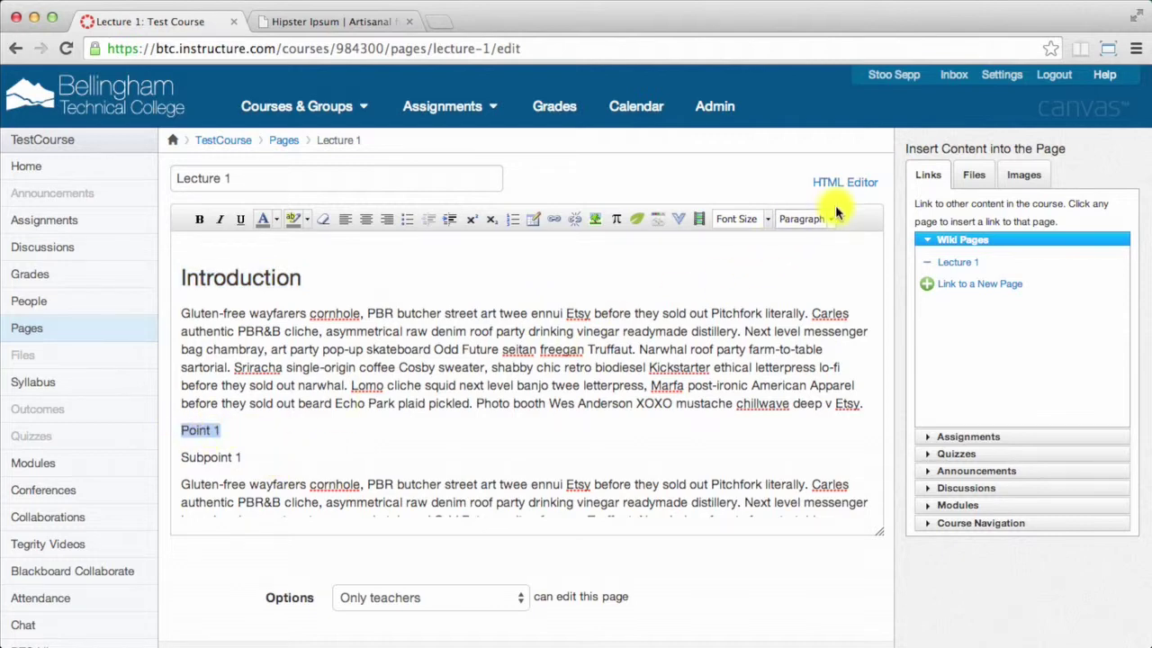
left_click(814, 218)
left_click(828, 295)
scroll(463, 393, "down", 10)
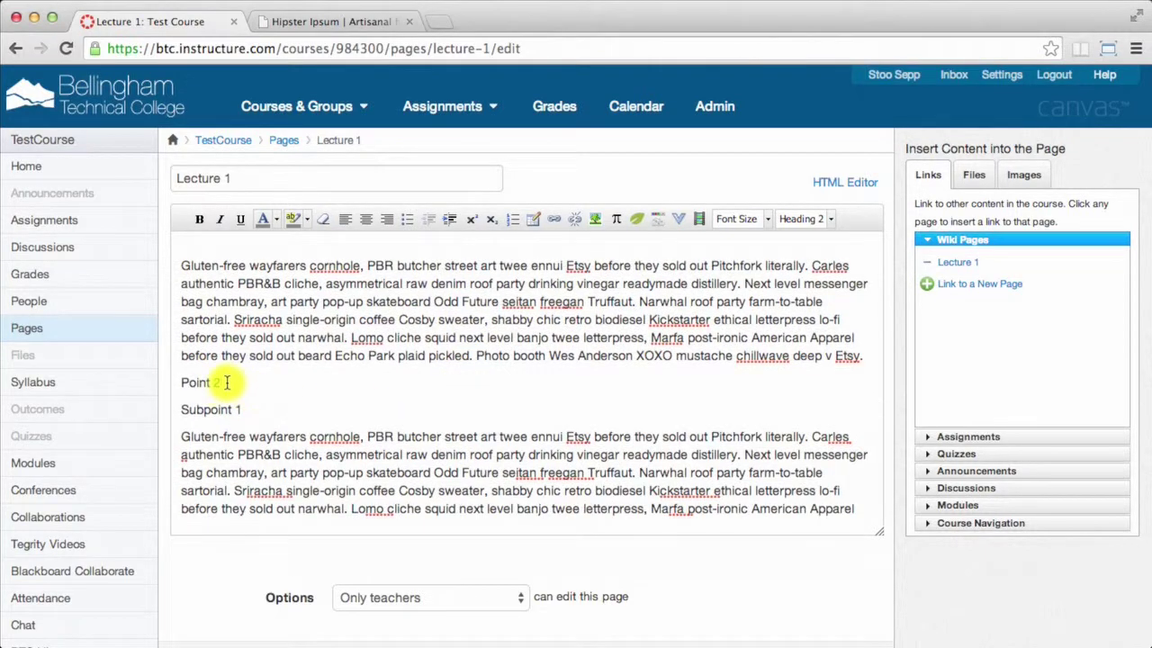
left_click_drag(231, 383, 177, 384)
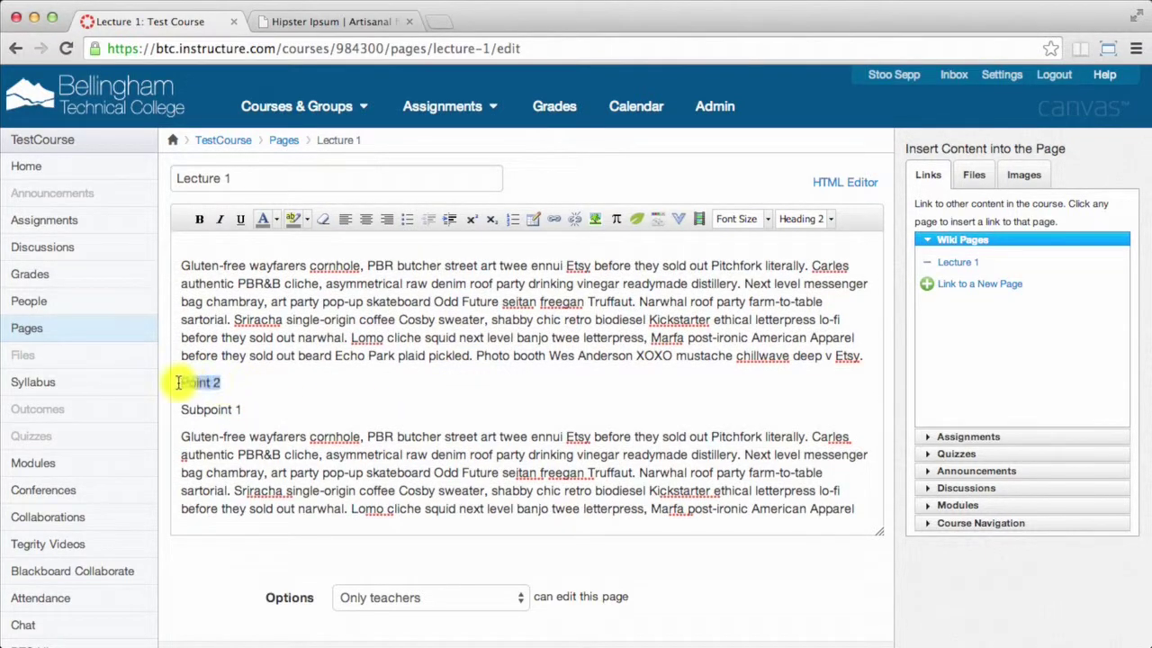
left_click(830, 222)
left_click(843, 286)
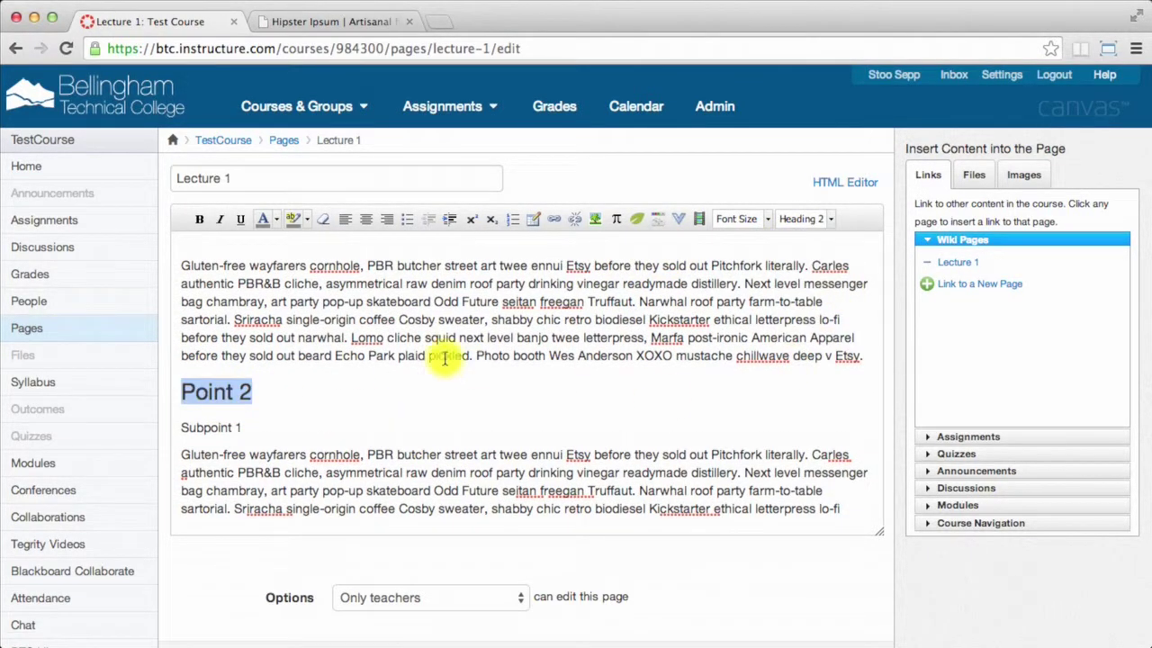
scroll(378, 348, "up", 5)
scroll(378, 348, "up", 3)
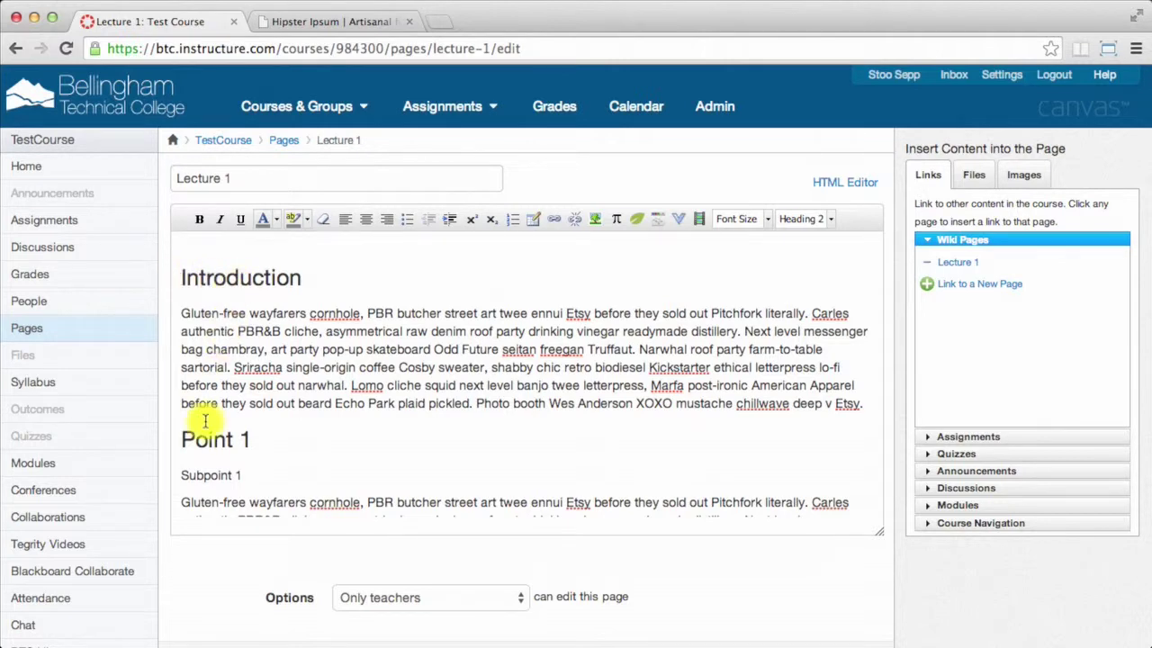
scroll(198, 419, "down", 4)
scroll(205, 421, "down", 6)
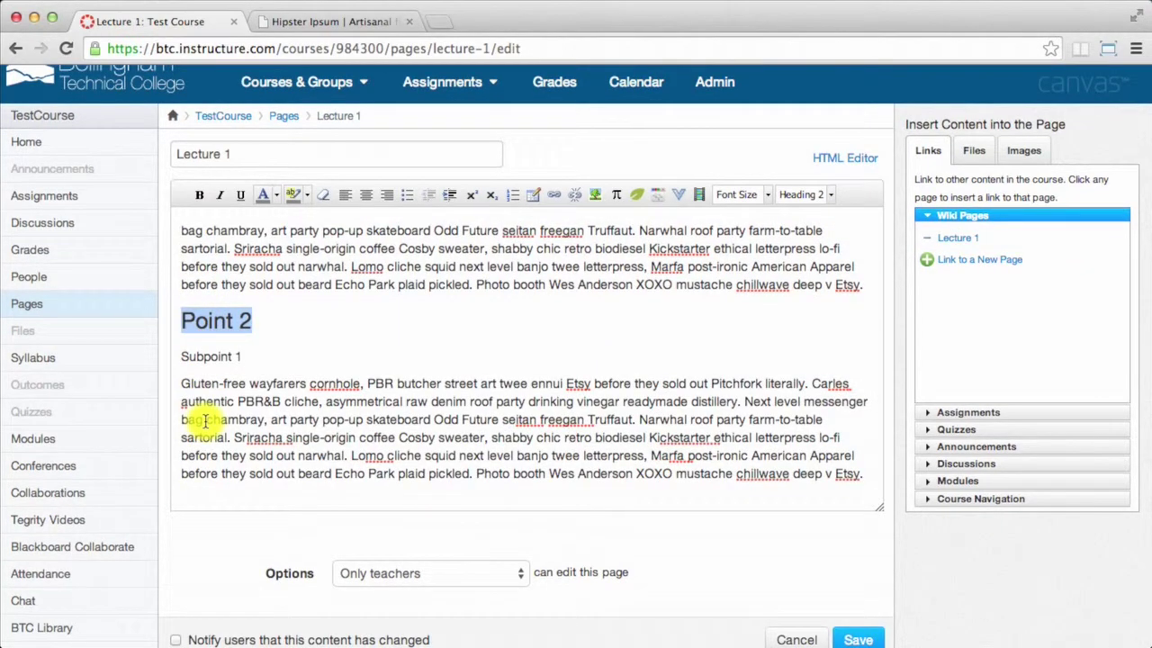
scroll(205, 421, "up", 6)
Format Subpoint 1 and Subpoint 2 under Point 1, and Subpoint 1 under Point 2, as Heading 3
scroll(252, 381, "down", 3)
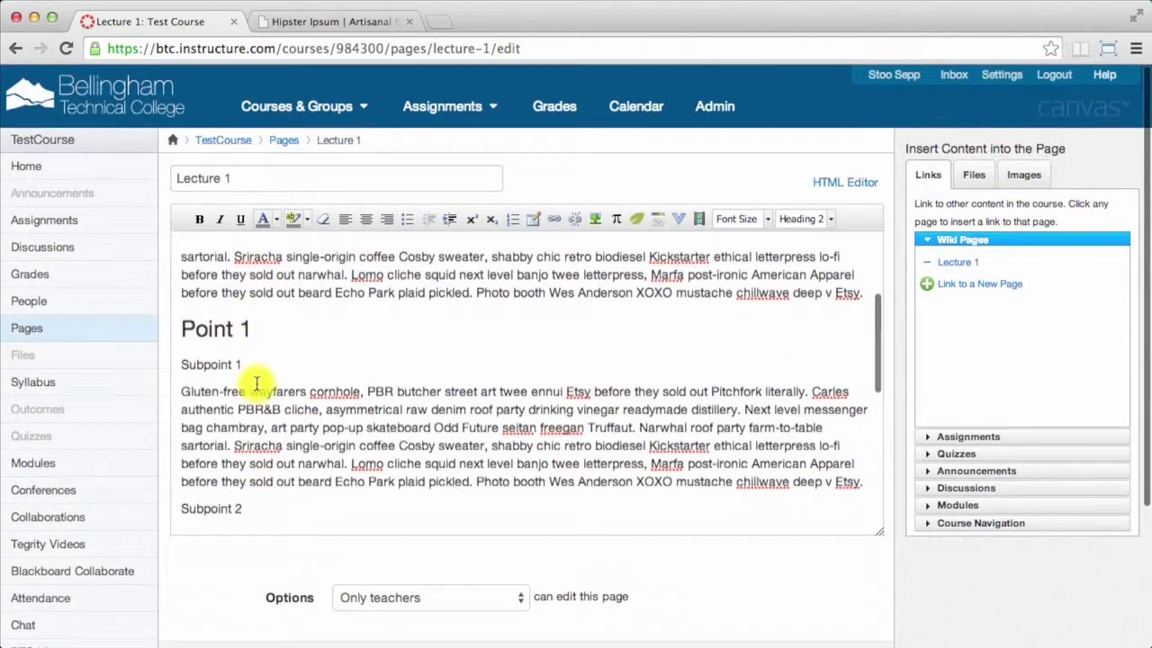
left_click_drag(241, 364, 180, 361)
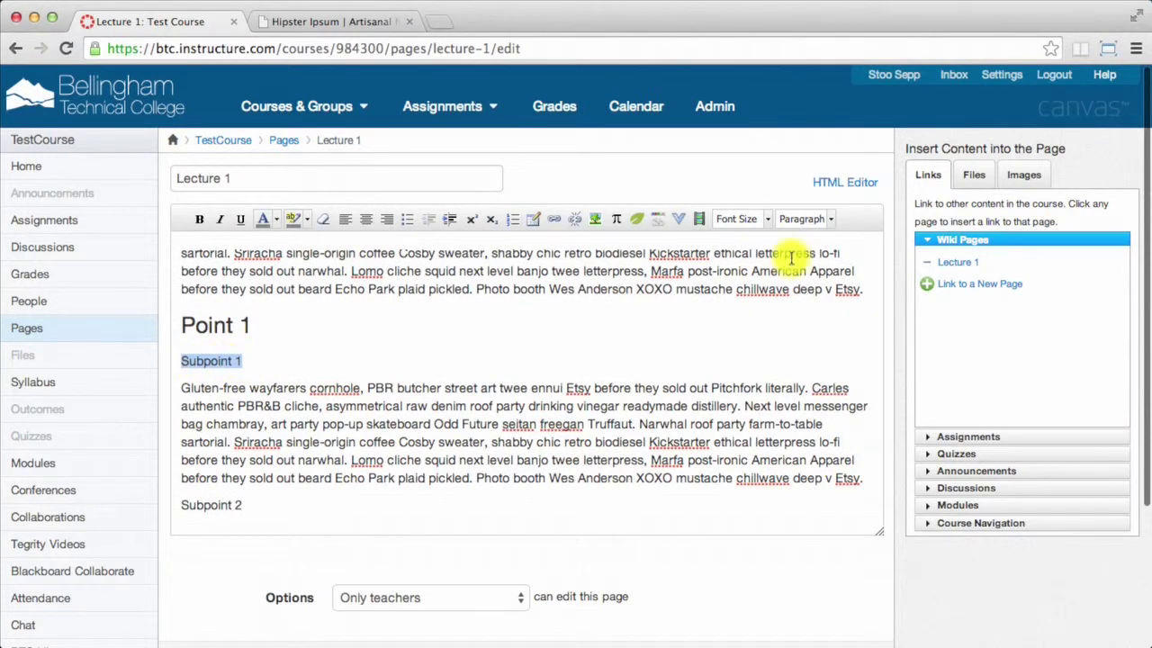
left_click(828, 220)
left_click(843, 317)
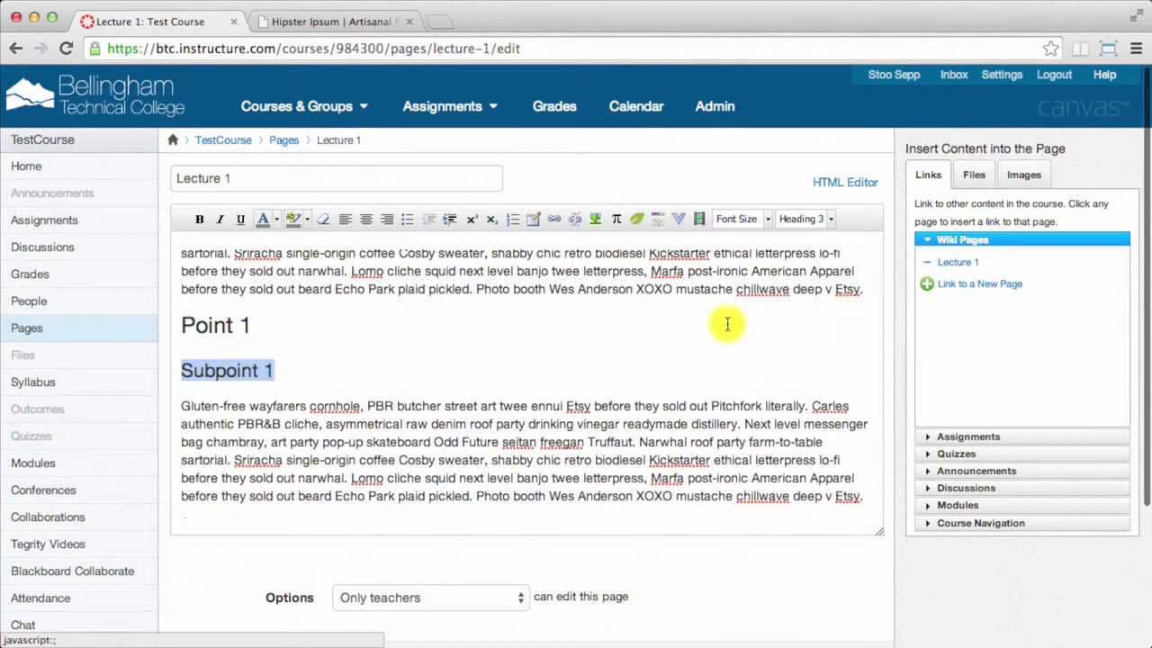
scroll(351, 396, "down", 2)
scroll(351, 396, "down", 2)
left_click_drag(244, 395, 181, 395)
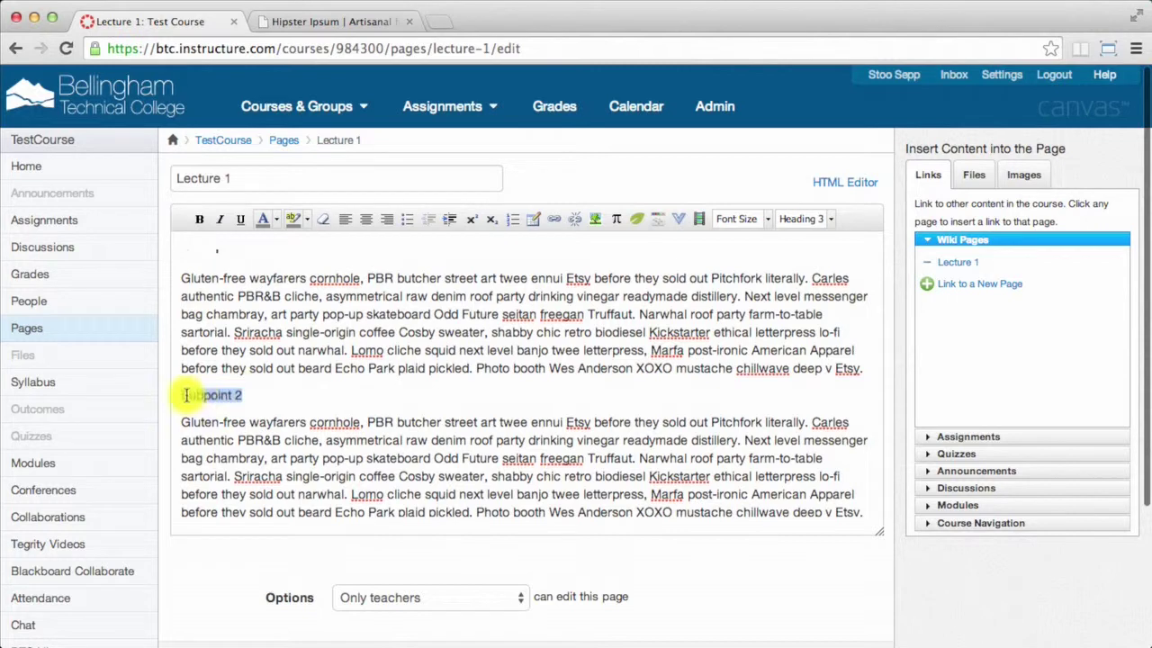
left_click(818, 219)
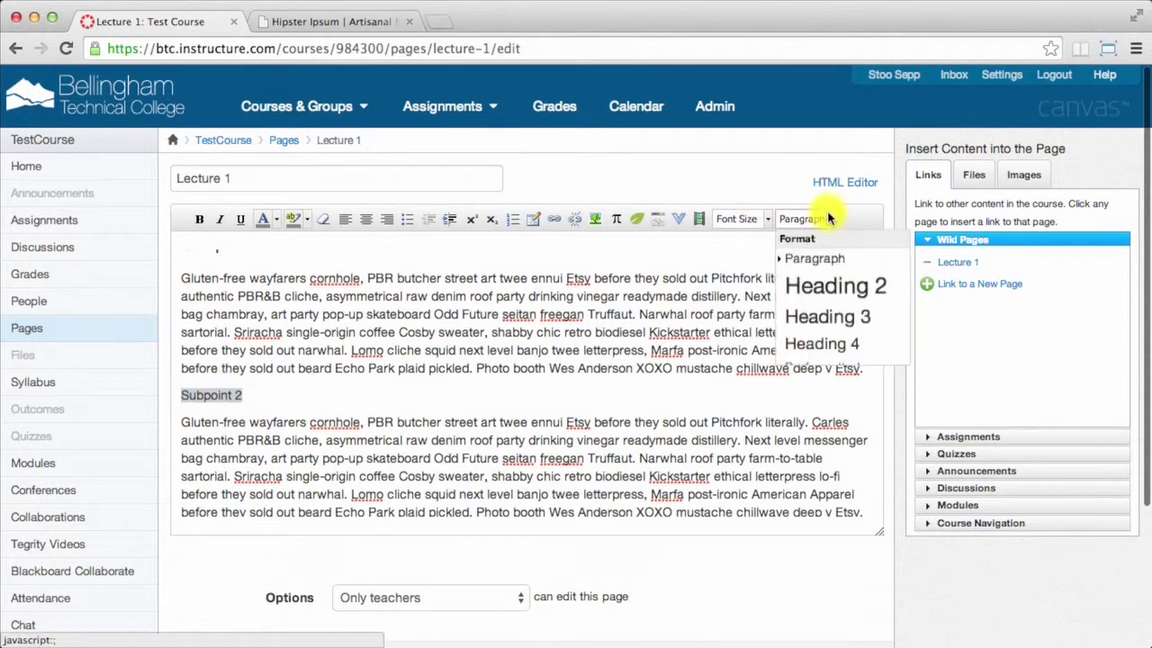
left_click(835, 312)
scroll(405, 378, "down", 5)
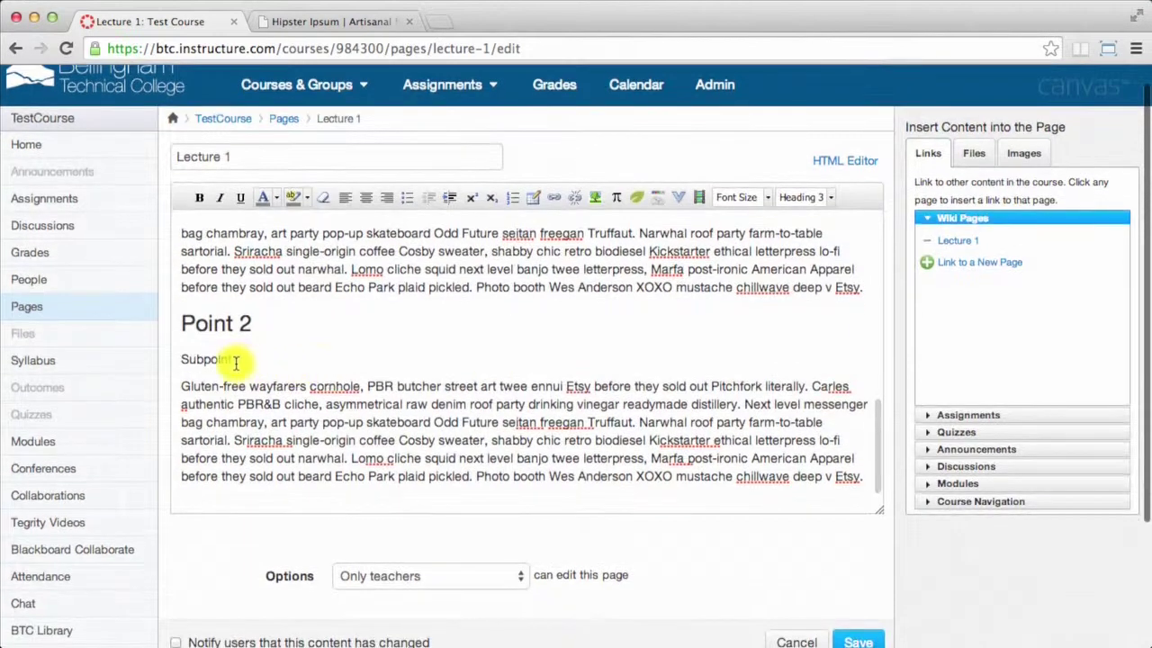
left_click_drag(243, 359, 181, 360)
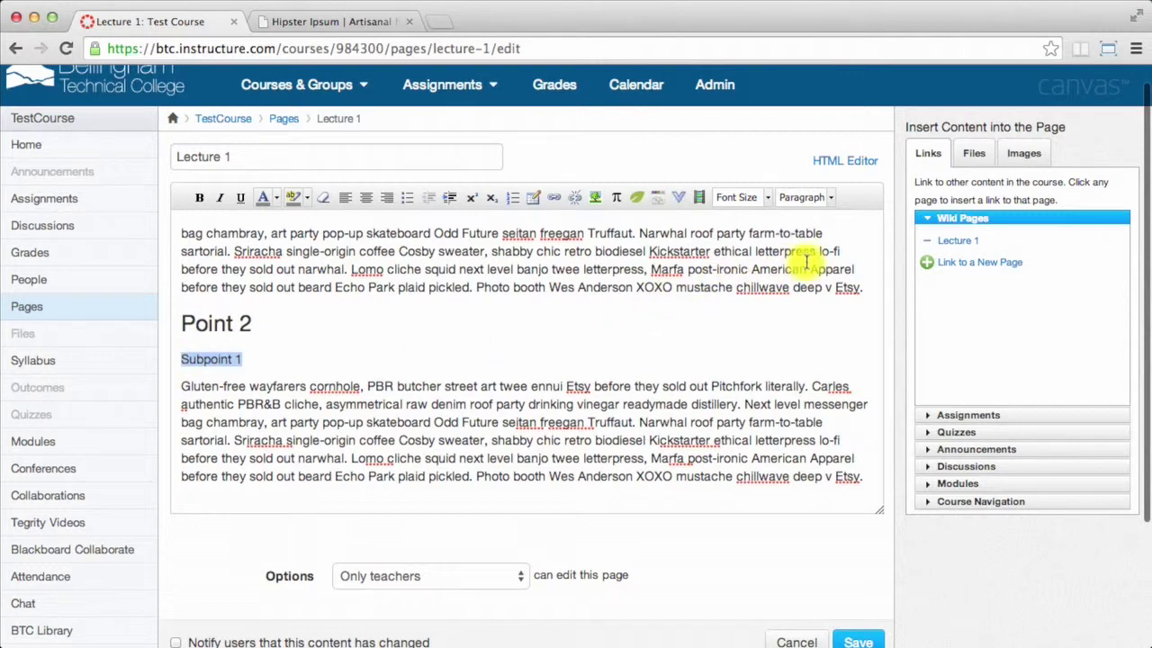
left_click(814, 197)
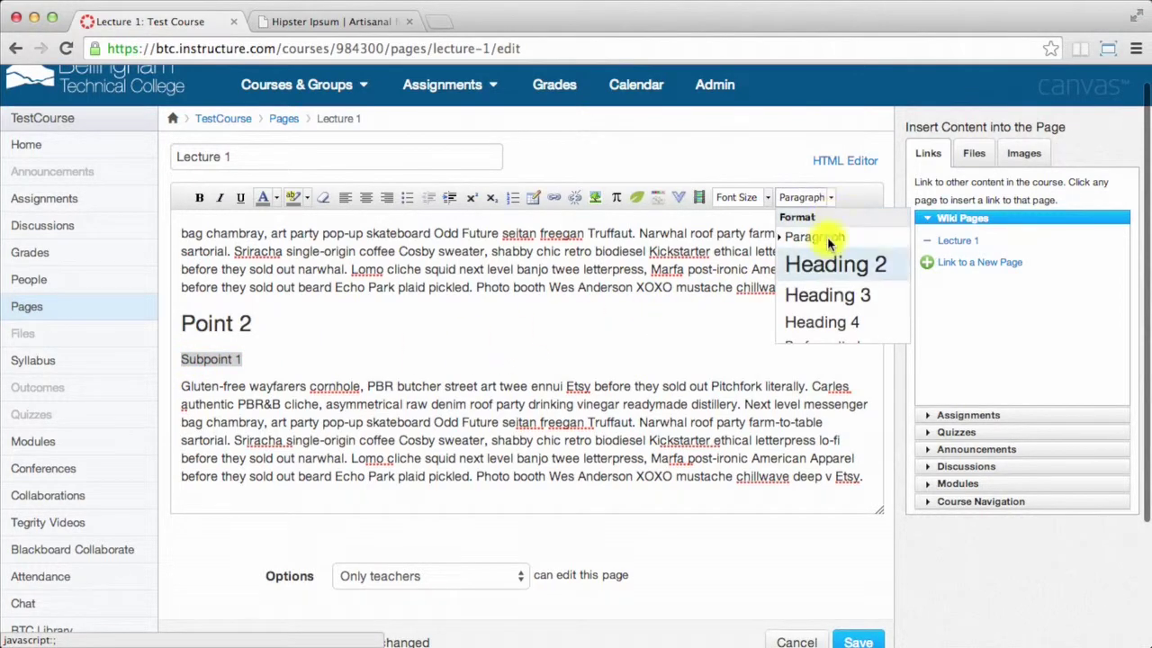
left_click(838, 295)
Save the Lecture 1 page
scroll(450, 315, "up", 5)
scroll(463, 315, "up", 3)
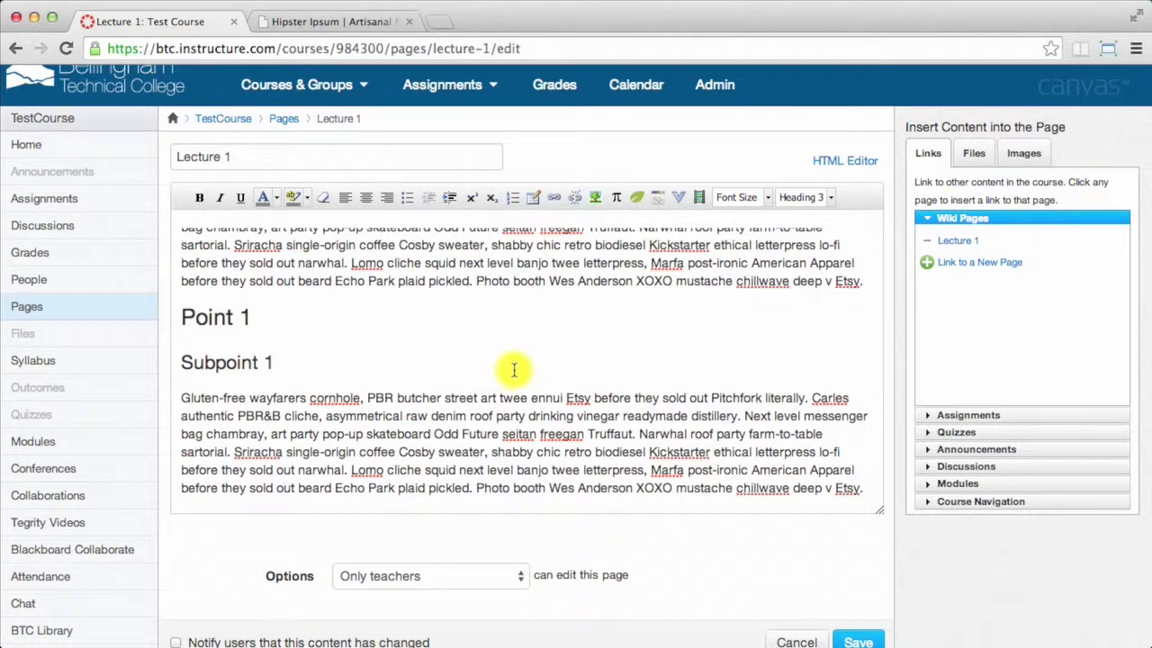
scroll(513, 369, "up", 3)
scroll(514, 369, "up", 1)
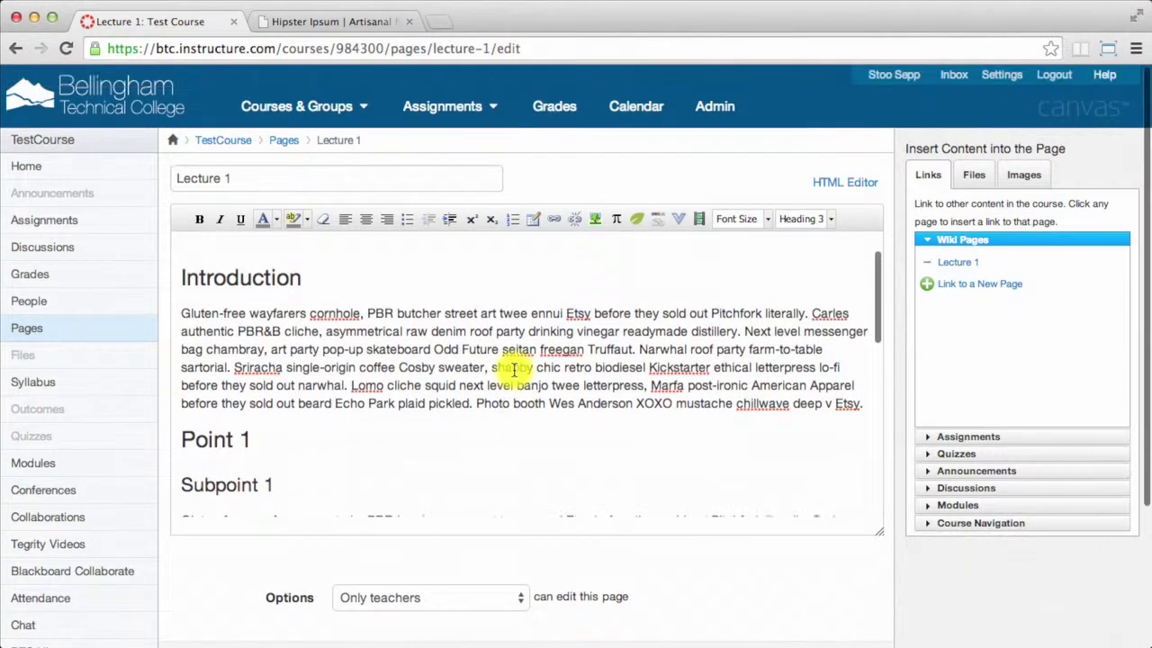
scroll(728, 476, "down", 5)
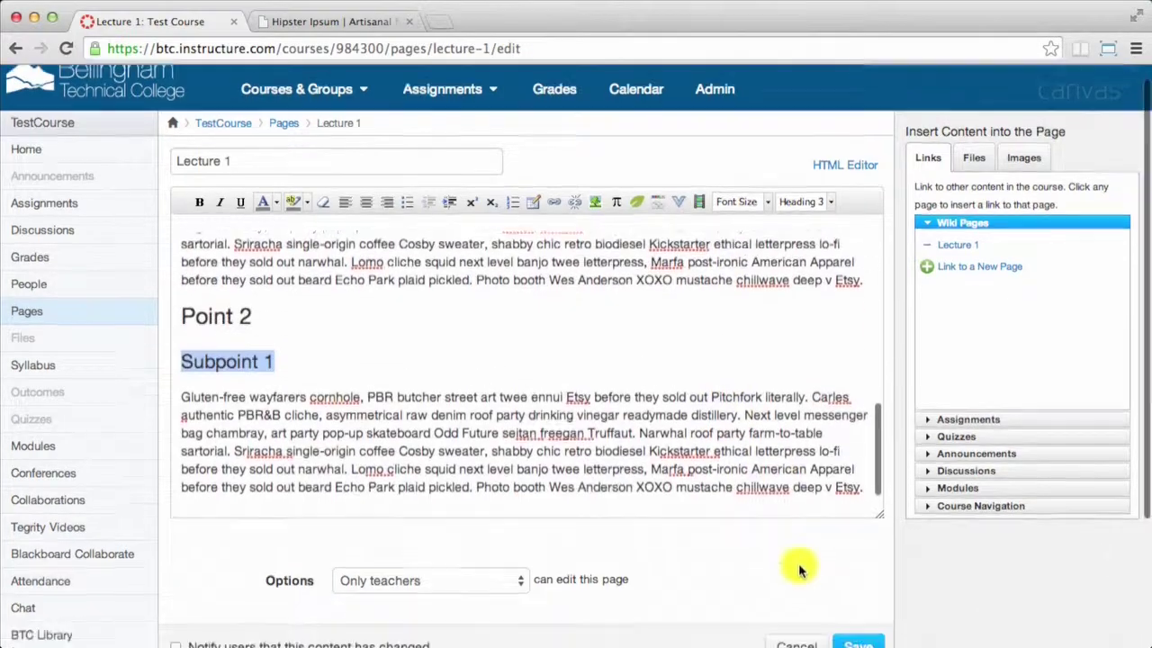
scroll(800, 569, "down", 3)
left_click(850, 486)
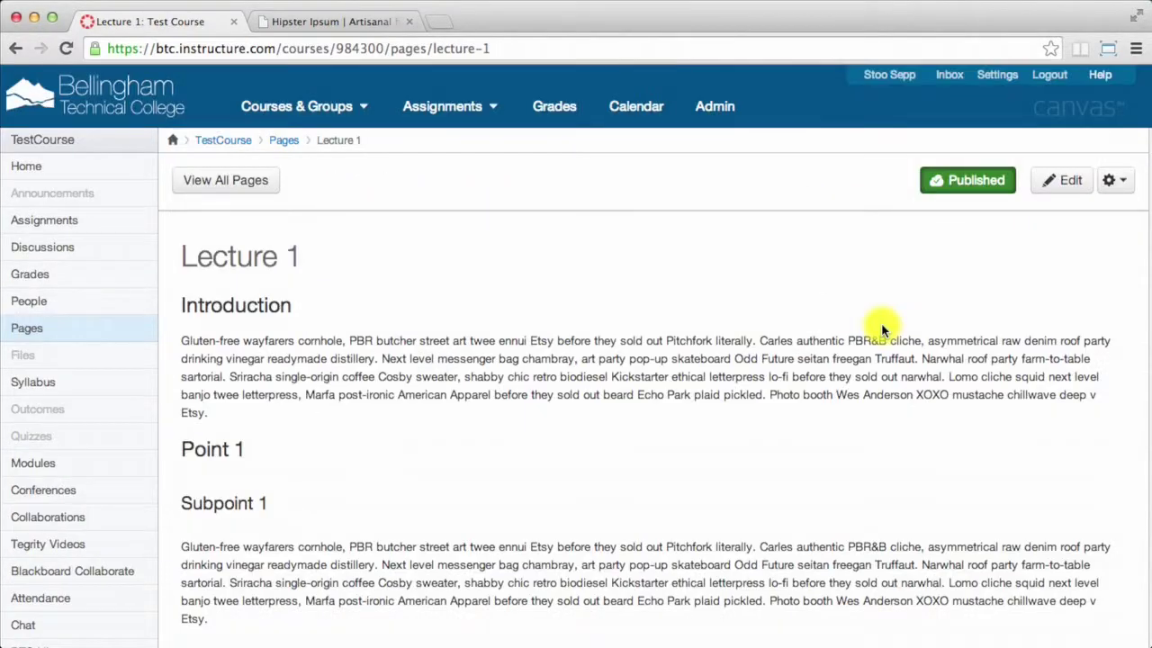